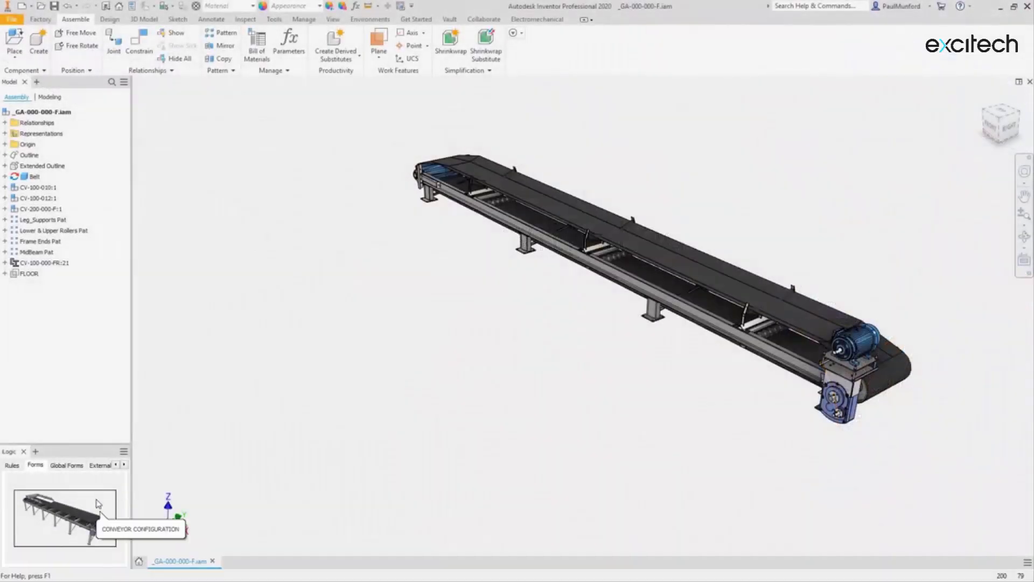
Step: Set the conveyor width to 1500 mm, height to 1200 mm and length to 12000 mm
double_click(97, 504)
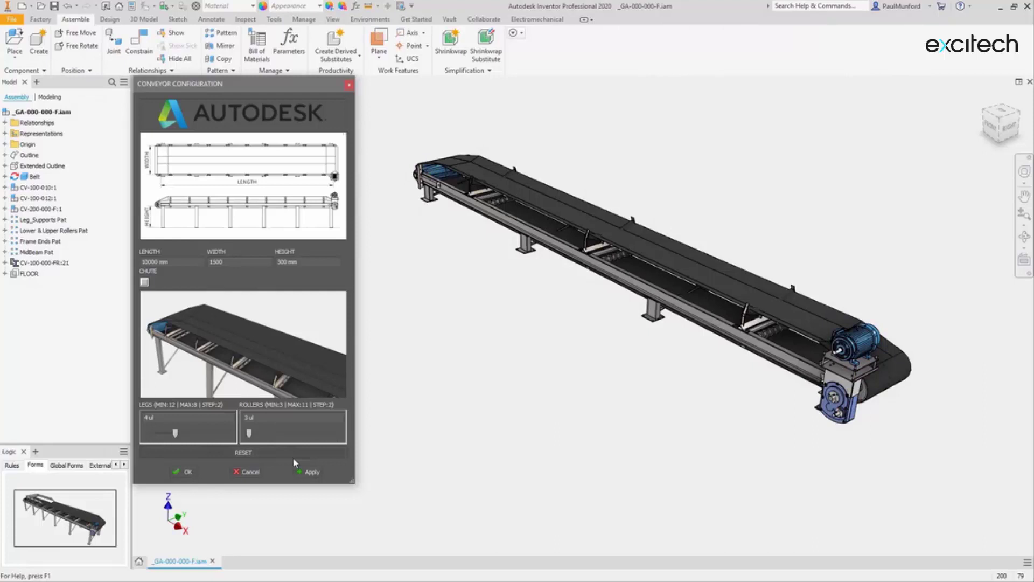
click(307, 472)
text(1200)
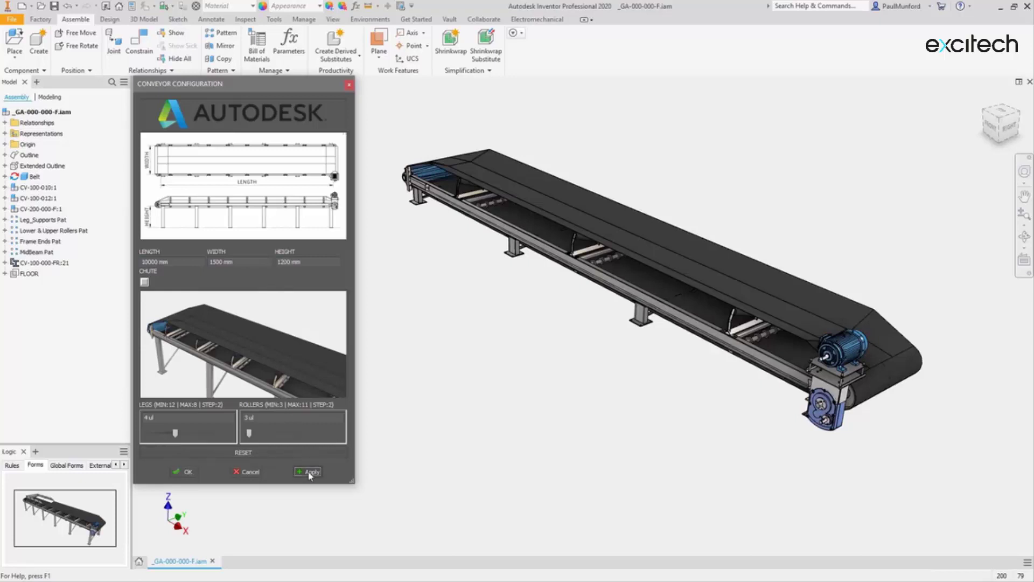
click(308, 472)
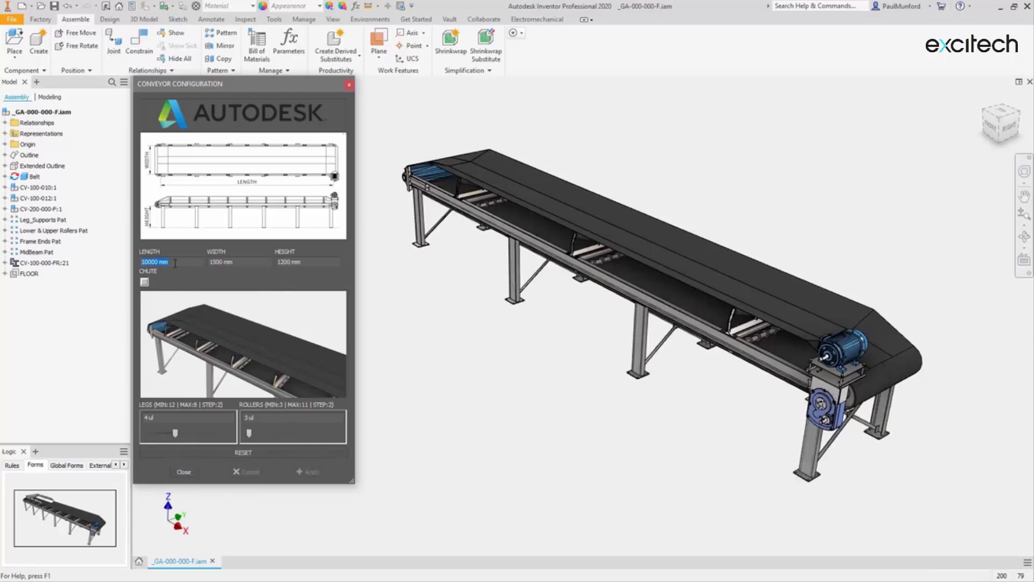
click(141, 261)
text(1200)
click(302, 474)
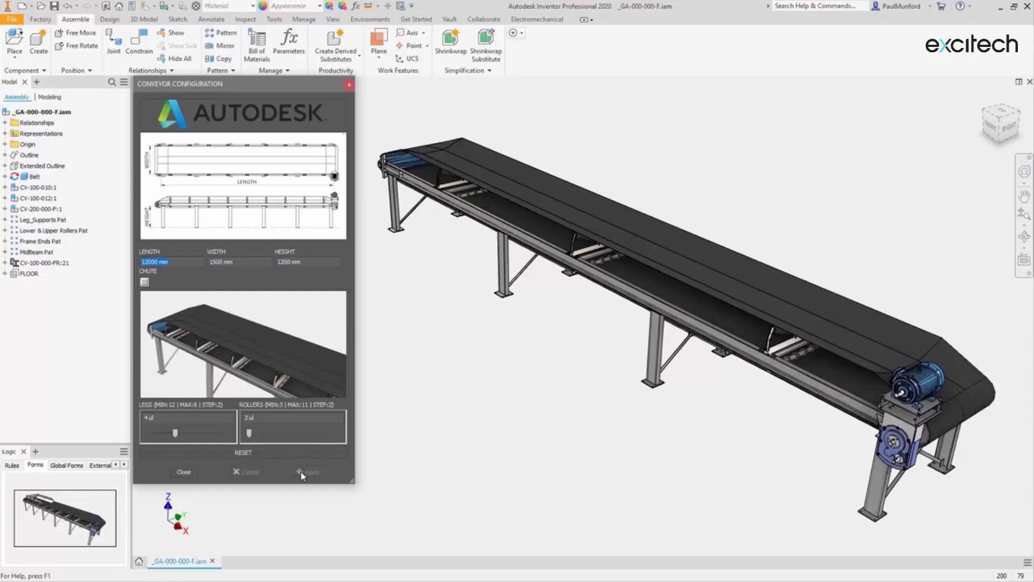
Step: Raise the conveyor to 9 rollers and 6 legs, and add the chute
drag(249, 437, 324, 440)
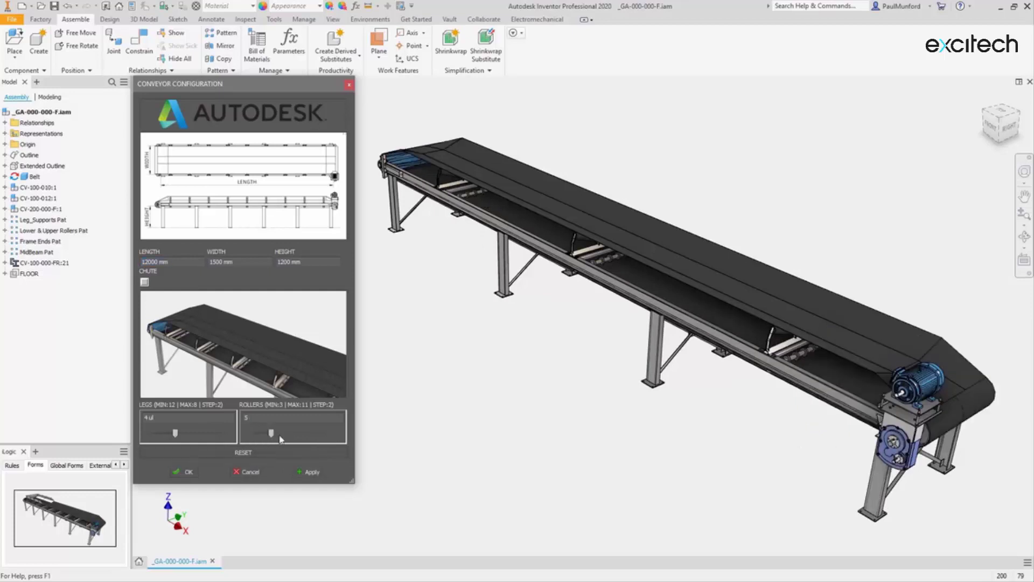
click(317, 476)
drag(176, 434, 201, 433)
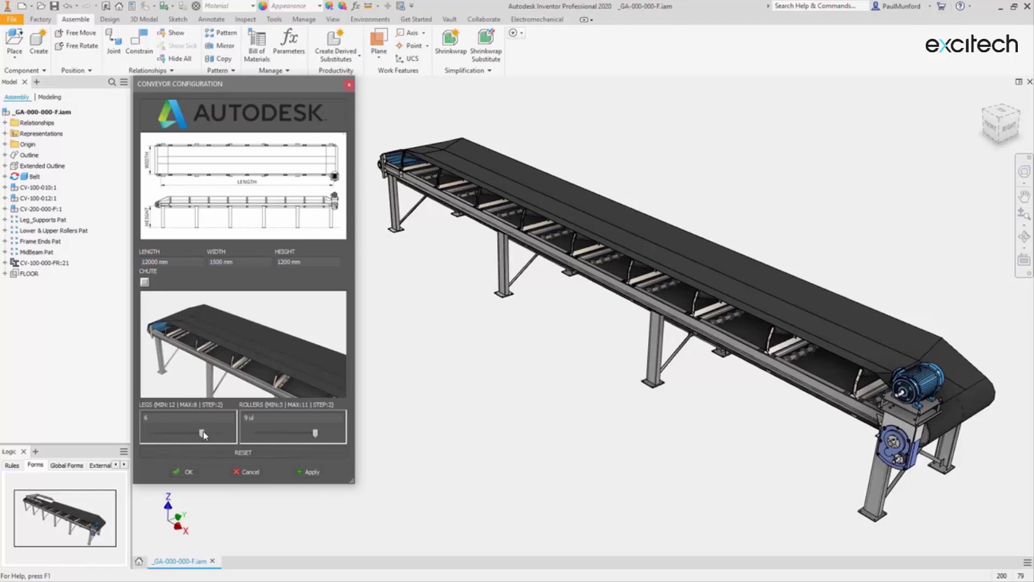
click(301, 477)
click(144, 282)
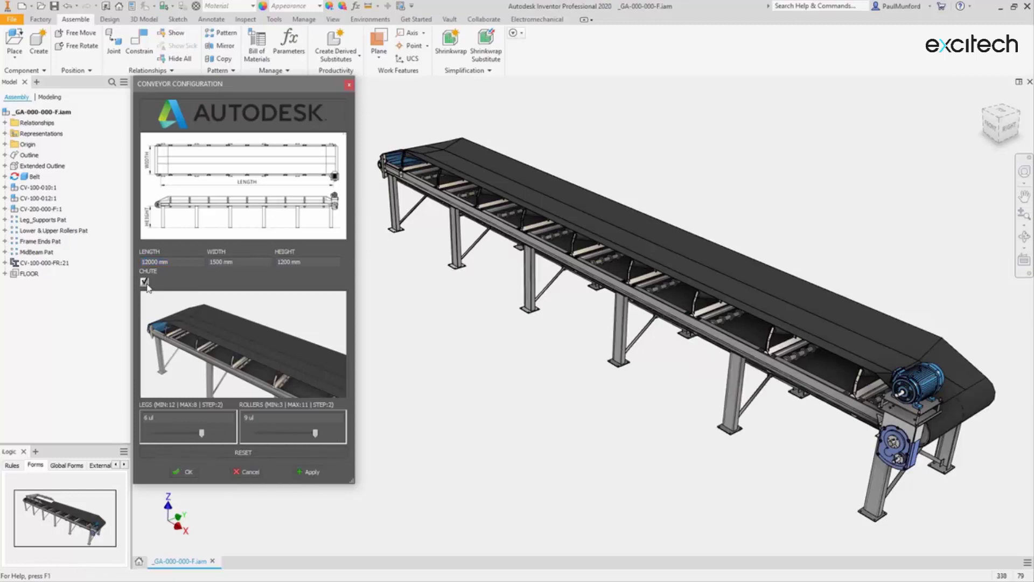
click(304, 472)
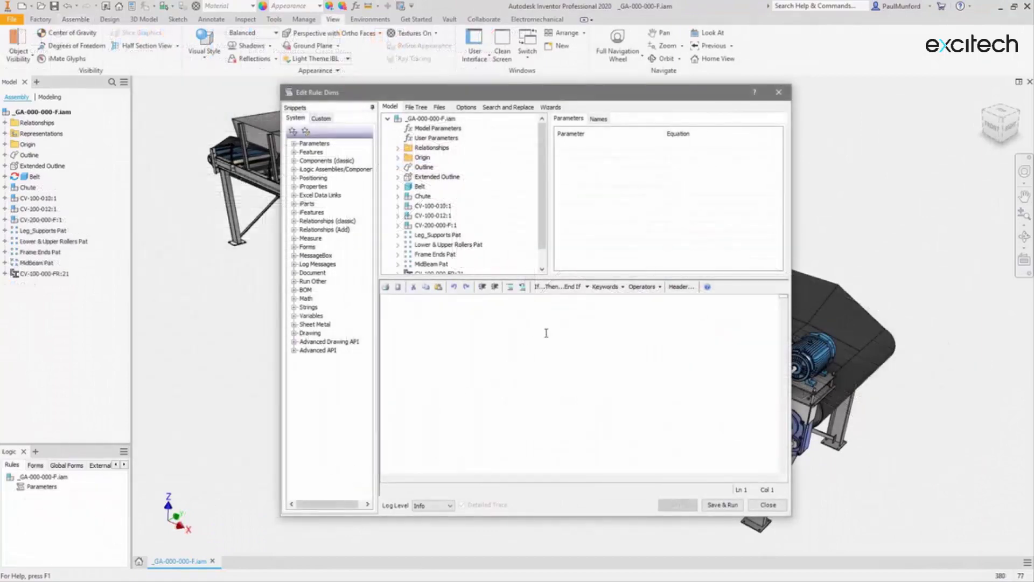
Step: Insert an If block testing whether Length is less than 1500 mm
click(588, 287)
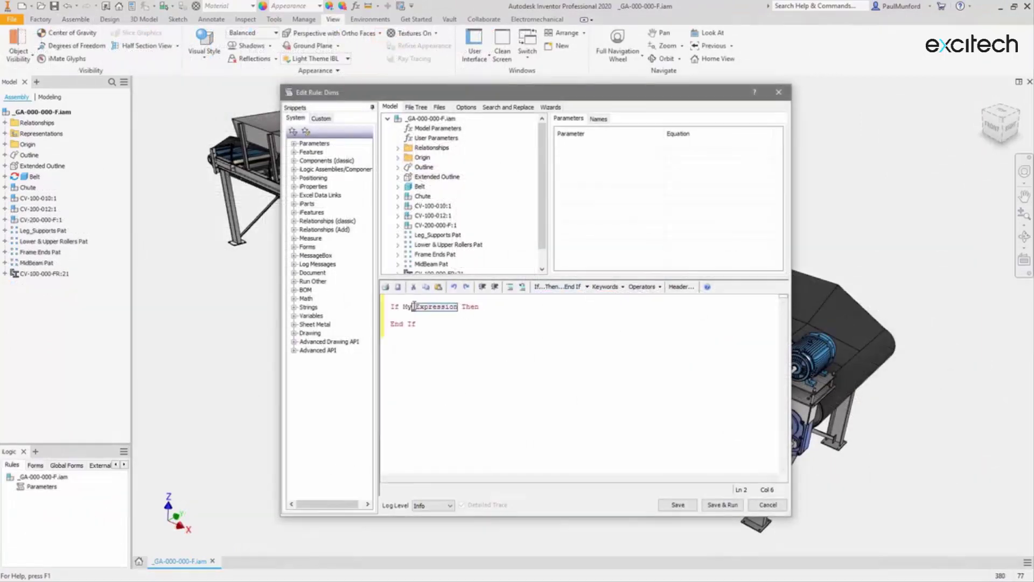
click(440, 128)
right_click(574, 145)
click(589, 157)
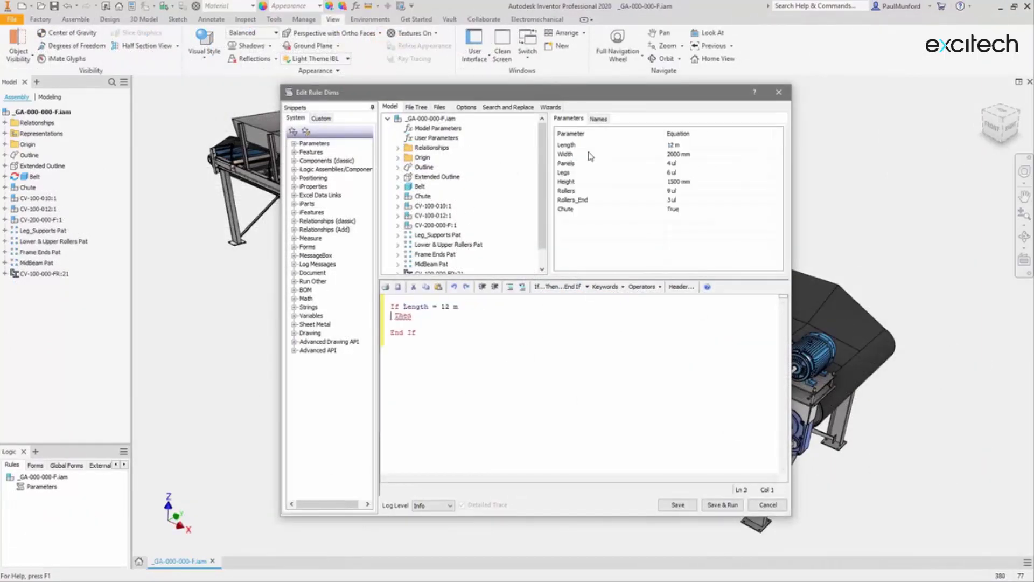
key(BackSpace)
key(BackSpace)
key(BackSpace)
key(BackSpace)
key(BackSpace)
key(BackSpace)
key(BackSpace)
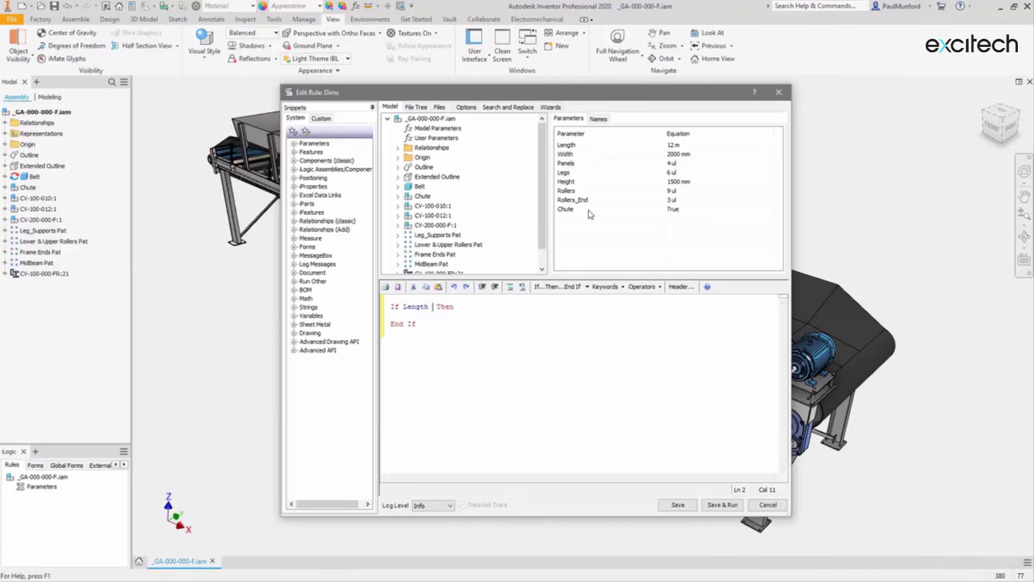
click(660, 287)
click(662, 336)
text(1500 mm)
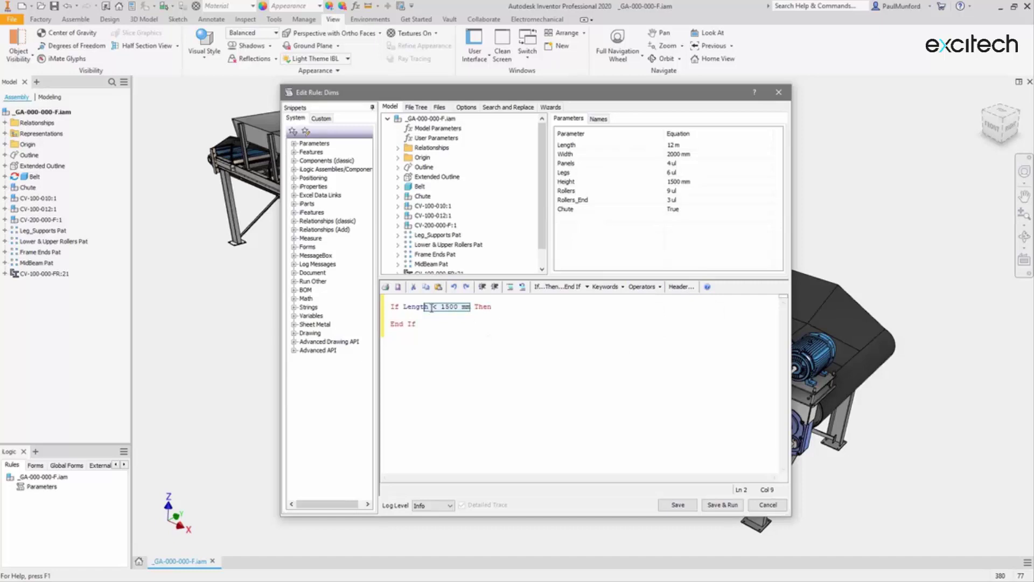
Step: Add the Length = 1500 mm assignment and an Else branch to the rule
click(497, 307)
key(Return)
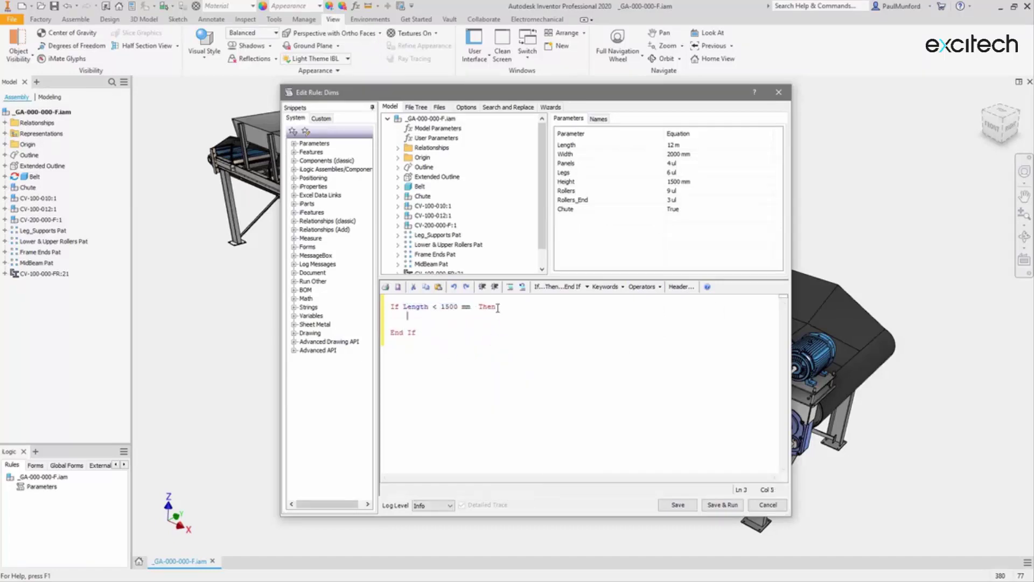
text(Length < 1500 mm)
key(BackSpace)
text(=)
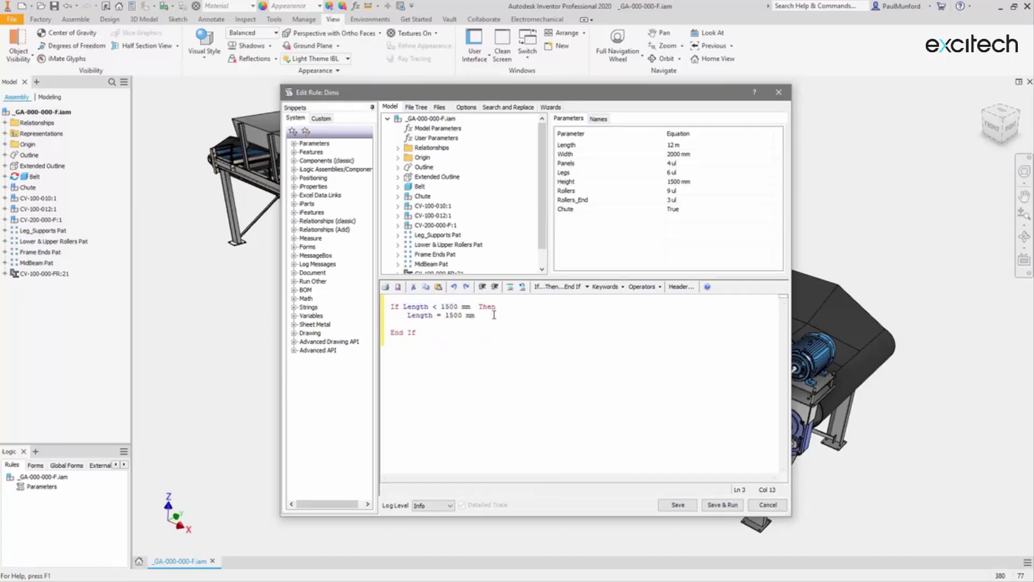
click(562, 287)
click(572, 325)
text(Length = Length)
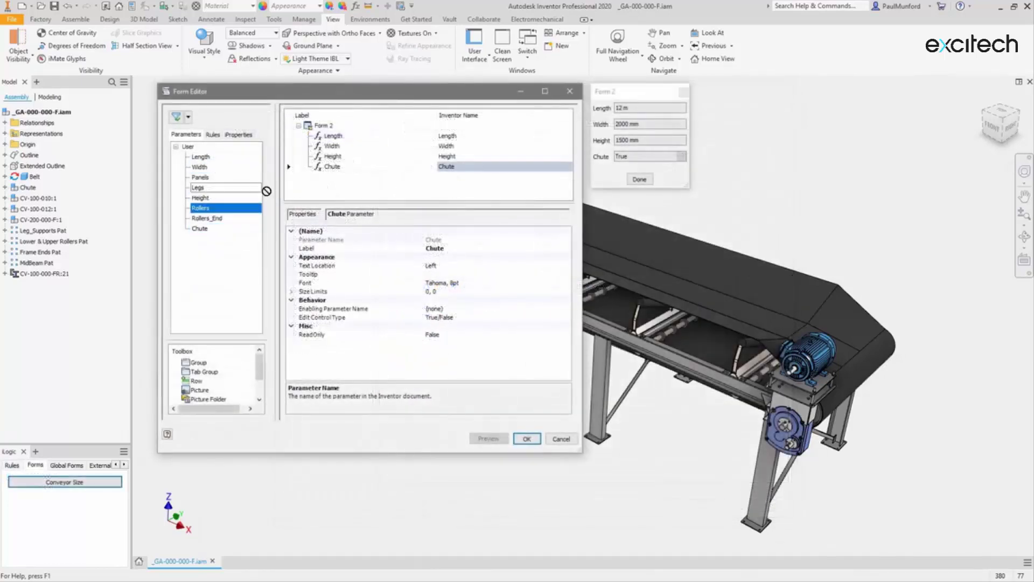
Step: Add Legs and Rollers to the form, with Chute as a checkbox and Legs as a slider
drag(266, 191, 471, 171)
click(521, 318)
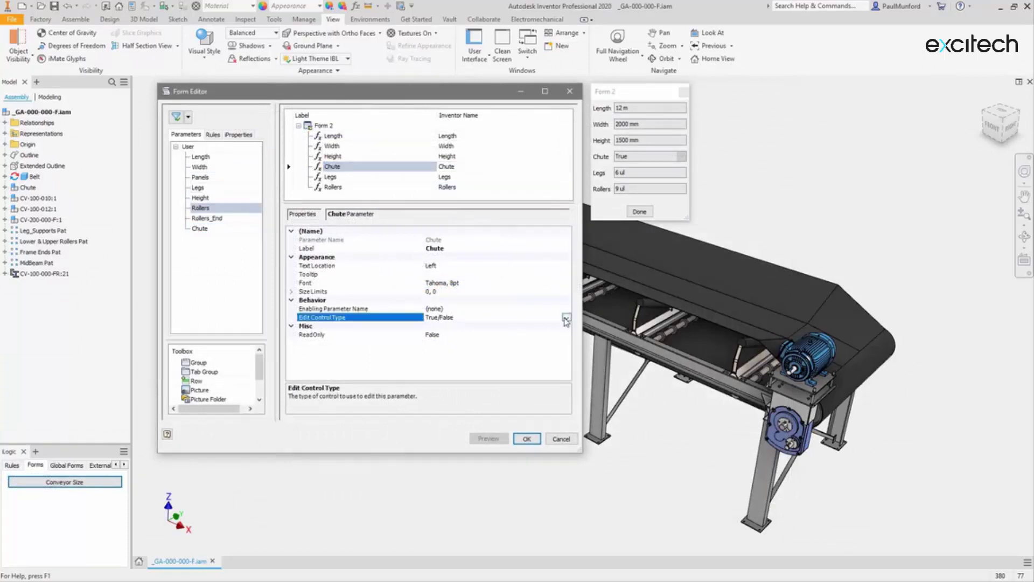
click(567, 317)
click(513, 336)
click(491, 180)
click(519, 316)
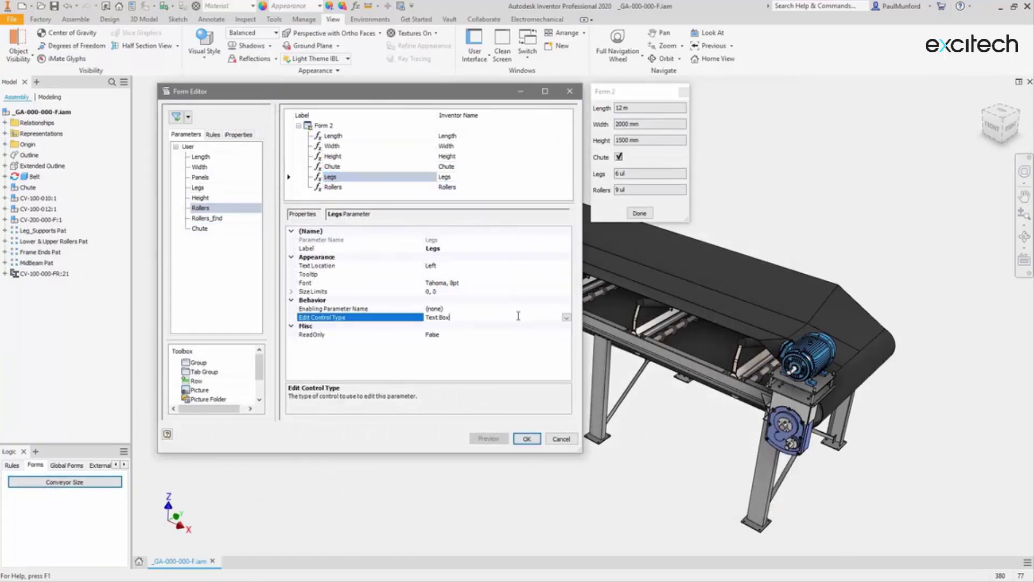
click(566, 317)
Step: Make Rollers a slider control and rename the form's label
click(557, 338)
click(544, 187)
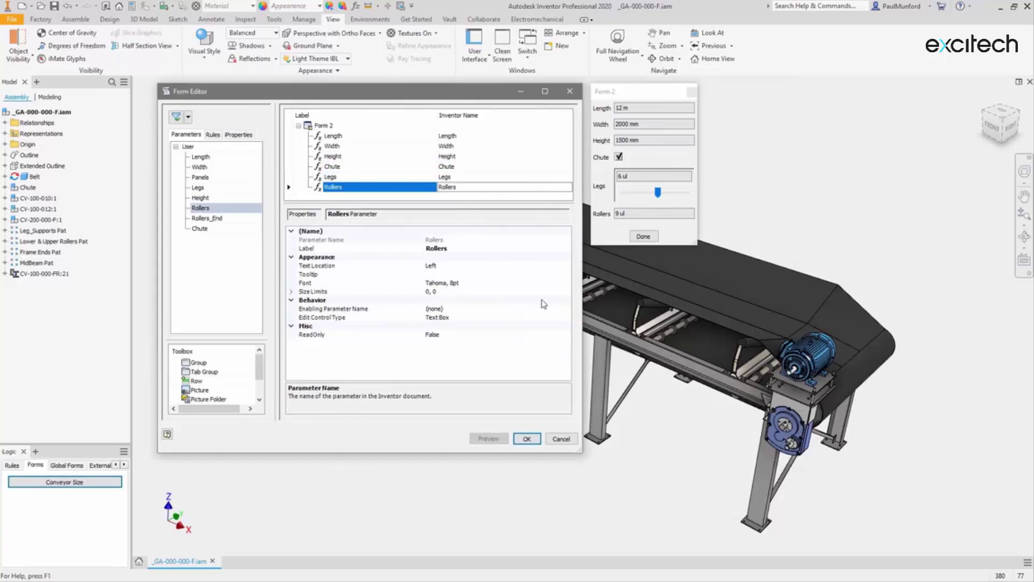
click(545, 316)
click(559, 336)
click(324, 125)
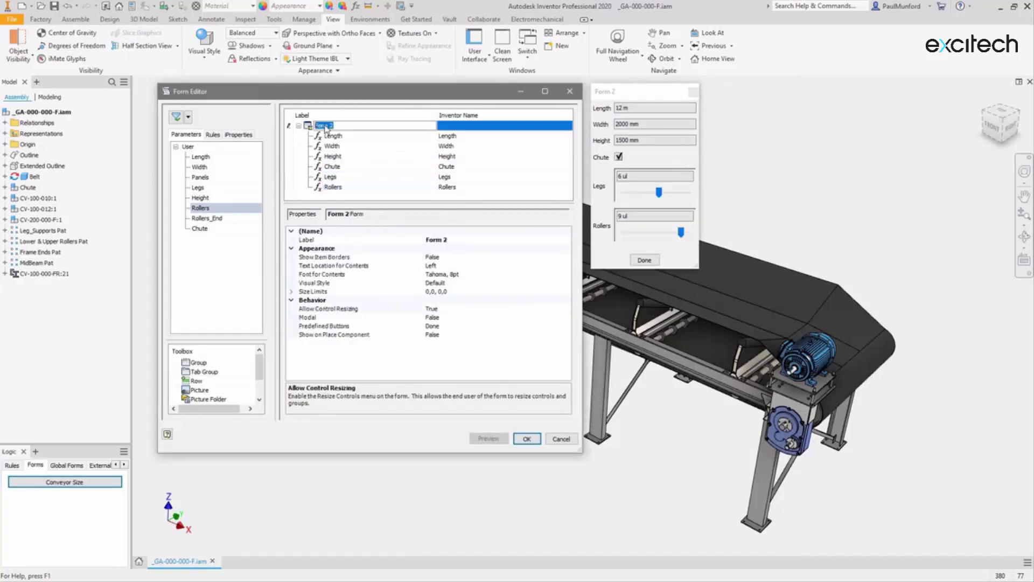
text(C)
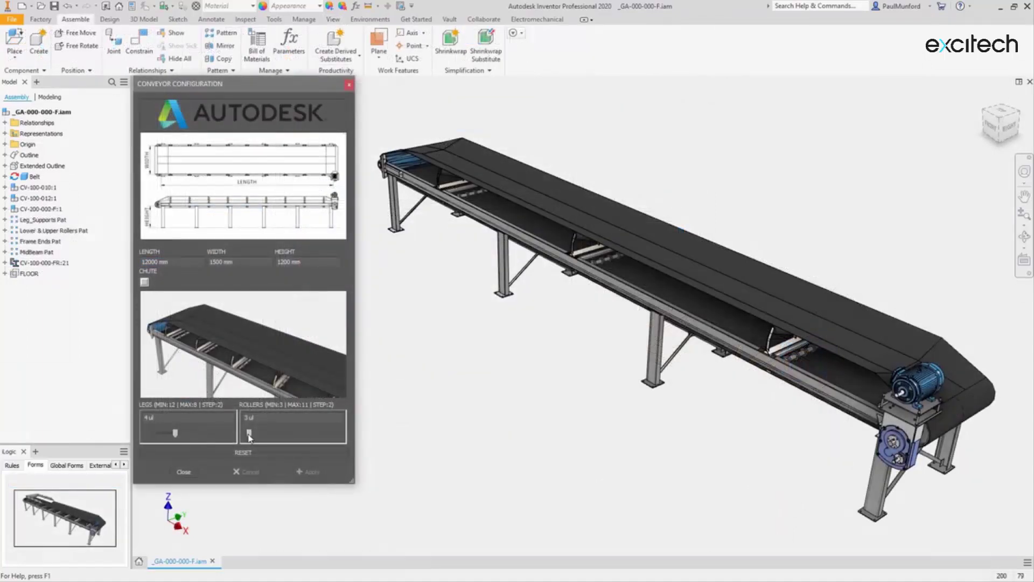
Step: Set the conveyor to 9 rollers and 6 legs
drag(296, 439, 318, 439)
click(312, 473)
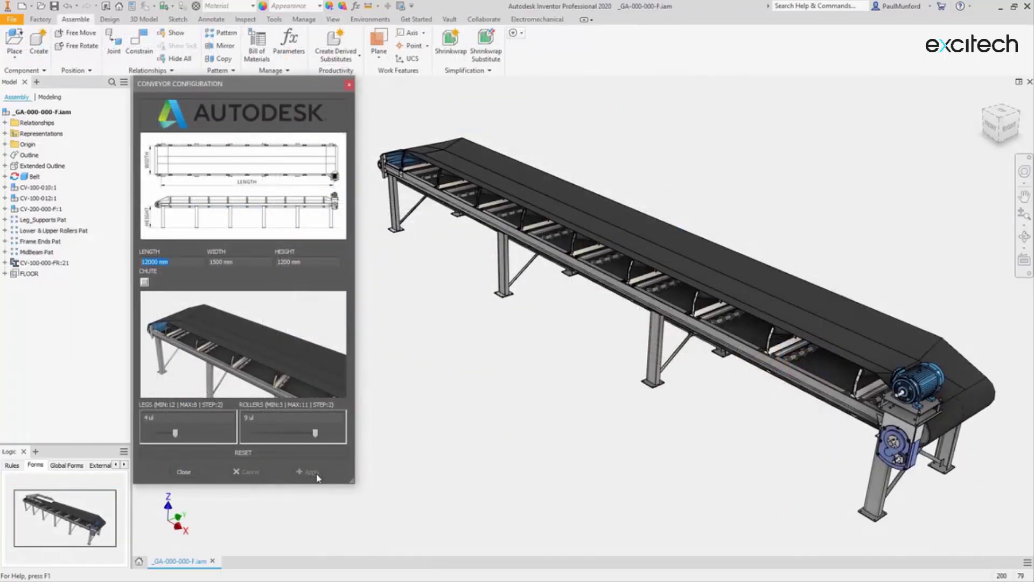
drag(175, 433, 201, 433)
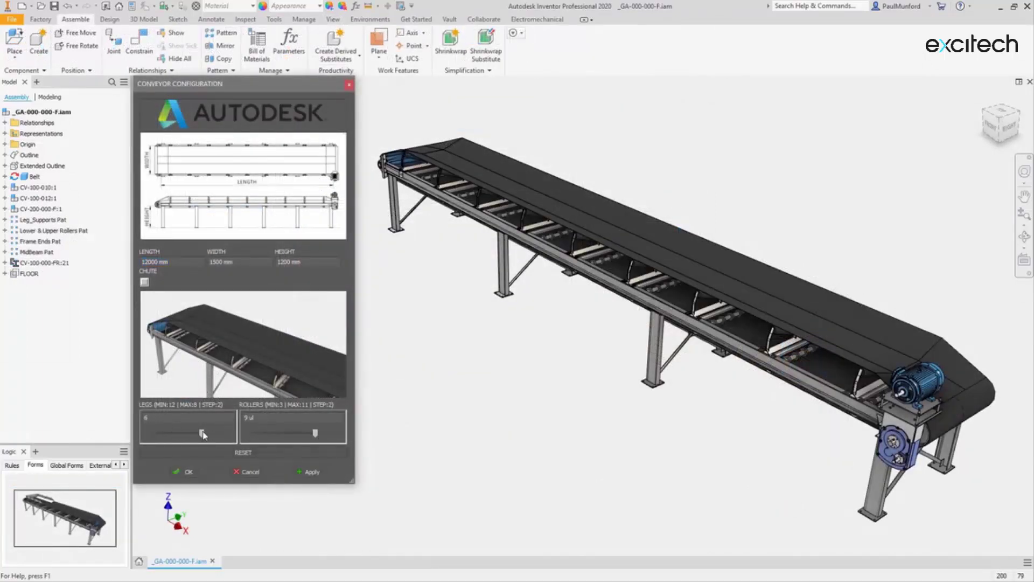
click(304, 473)
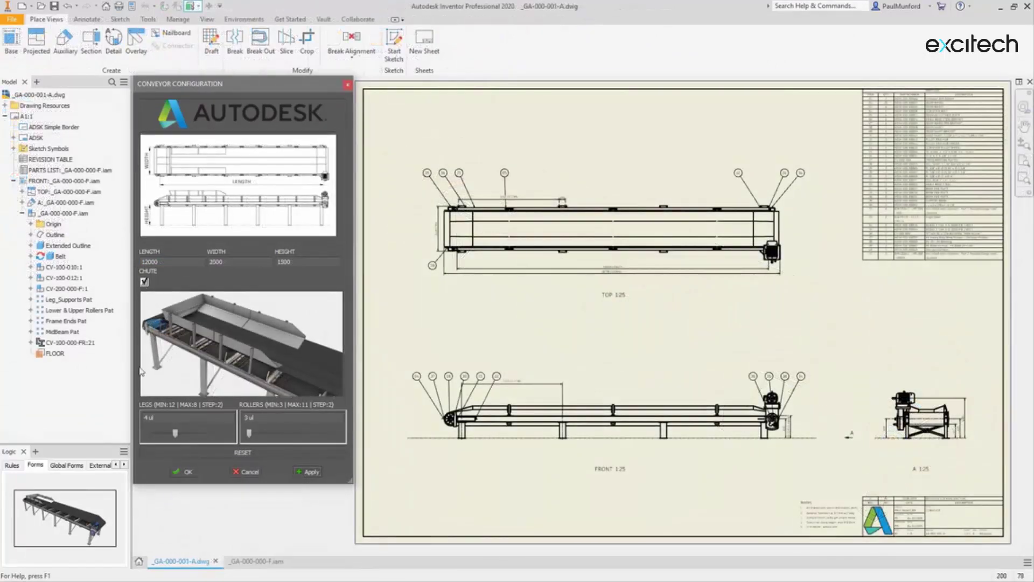
Step: Reconfirm 6 legs, apply a 15000 mm length, and accept its reset to 12000 mm
drag(176, 436, 314, 433)
click(312, 474)
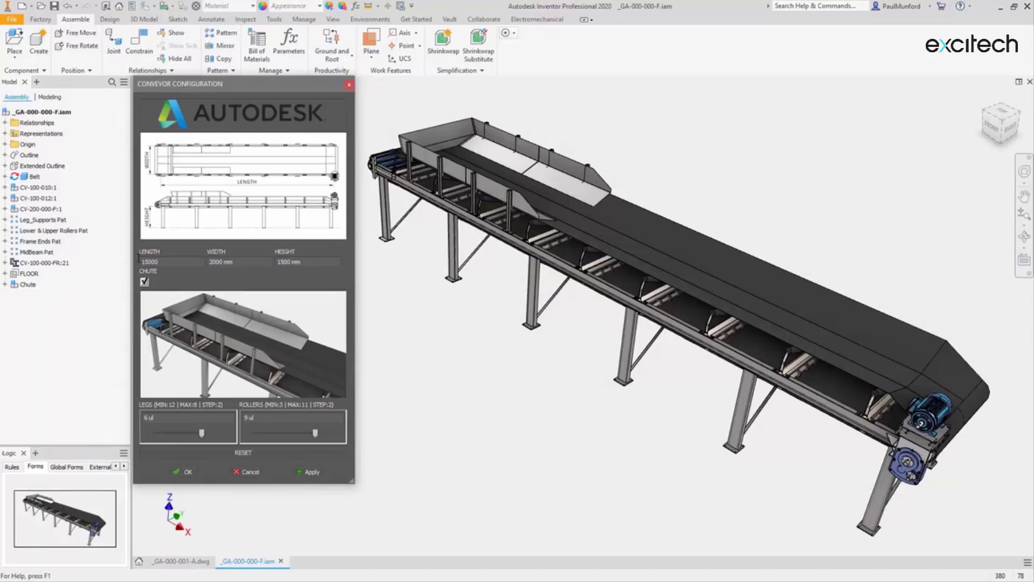
click(301, 476)
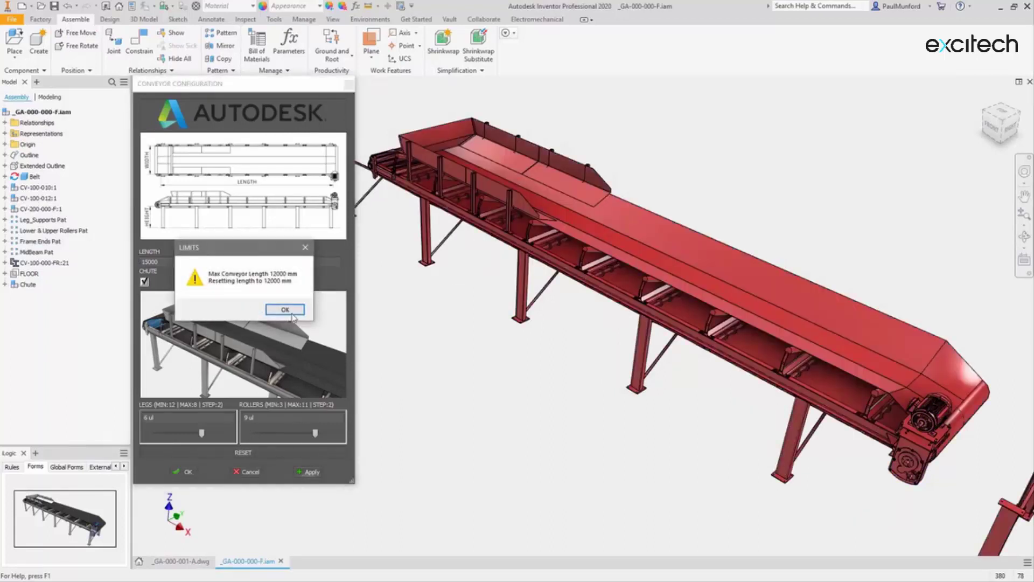
click(291, 311)
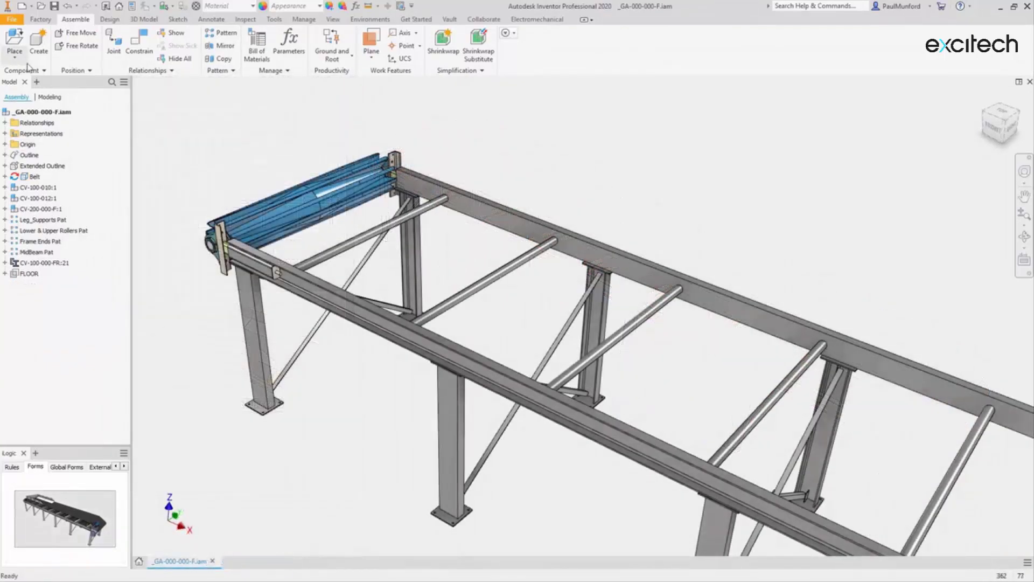
Step: Choose the idler assembly from the CONFIGURED folder as an iLogic component
click(14, 50)
click(59, 167)
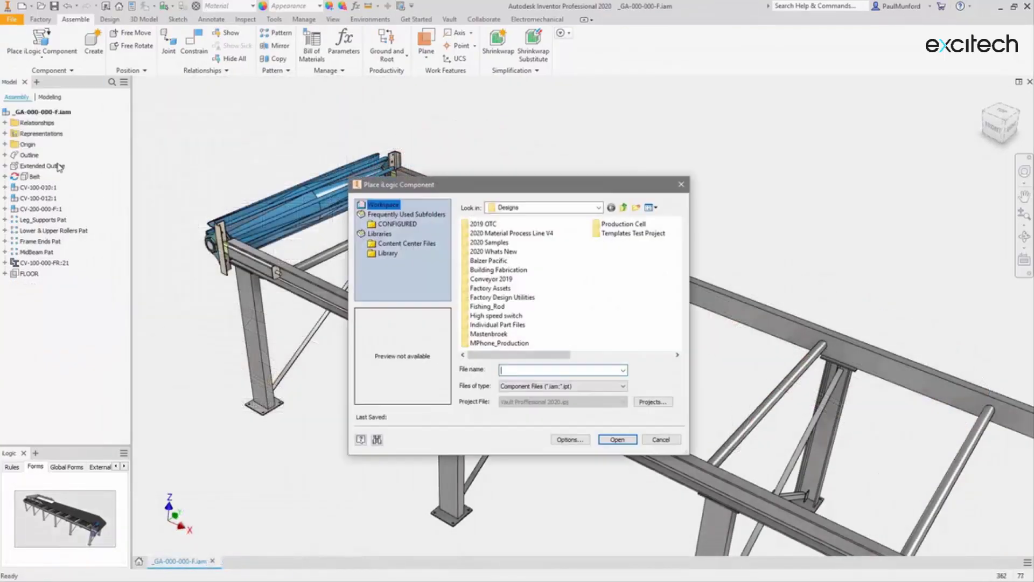
click(381, 224)
click(489, 343)
click(610, 440)
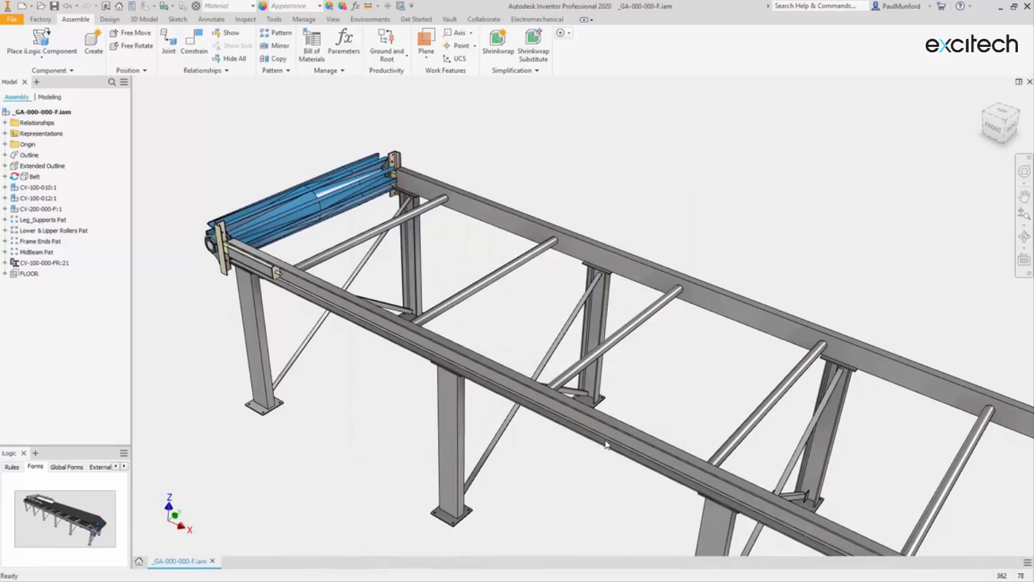
text(1500)
Step: Place the idler set at 1500 width on the frame, then open the title block form
key(Tab)
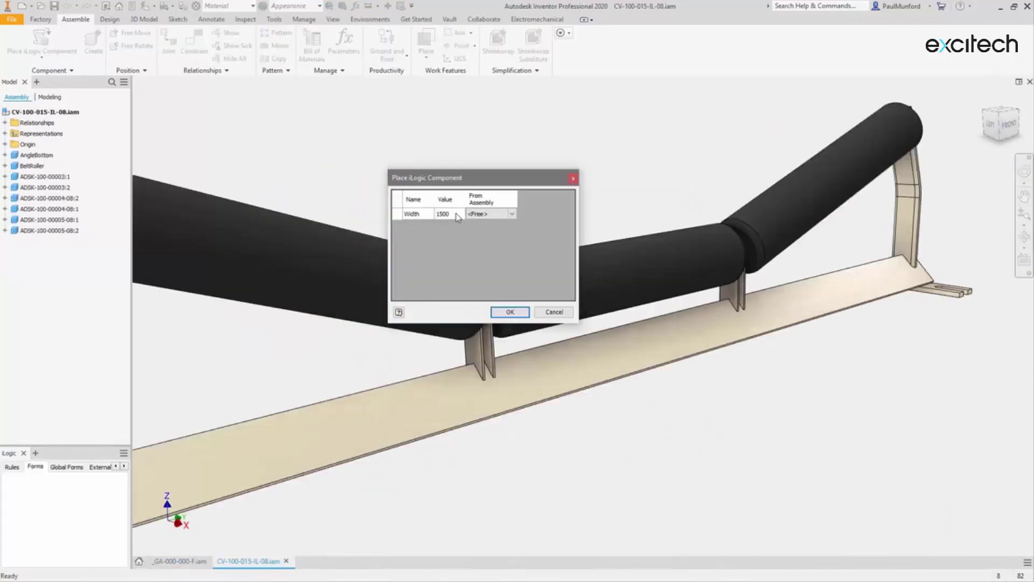
click(506, 313)
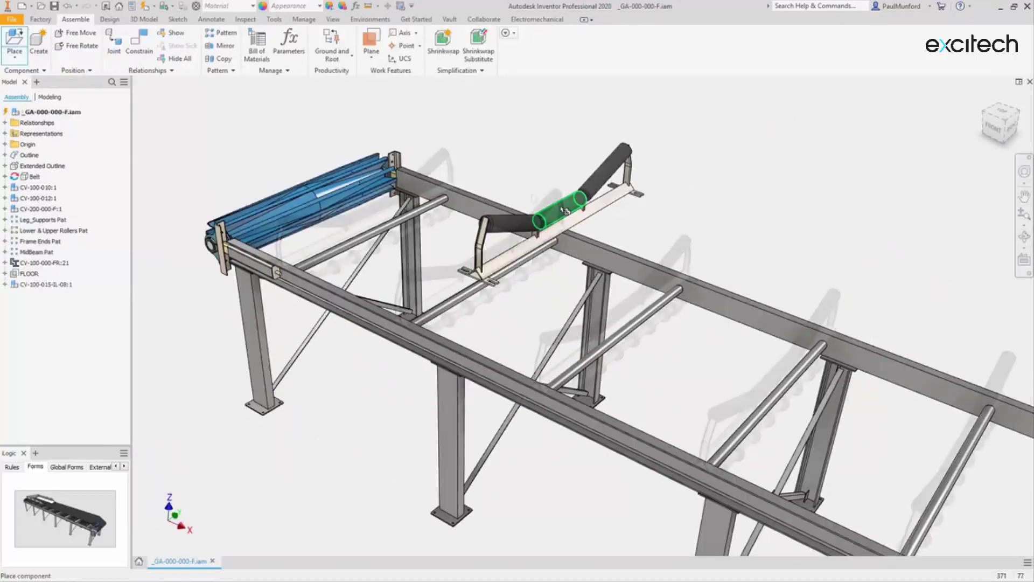
click(532, 199)
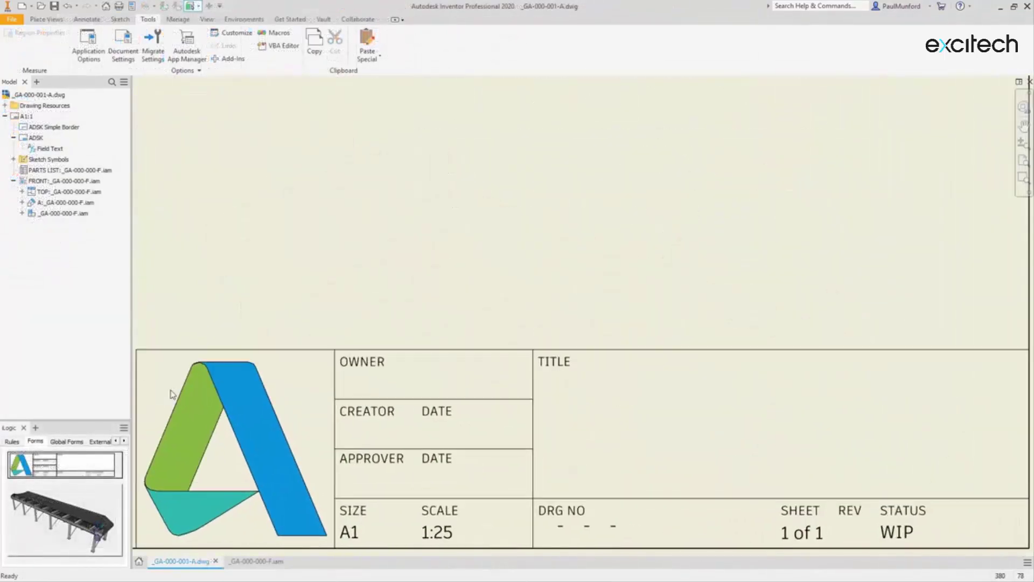
click(87, 466)
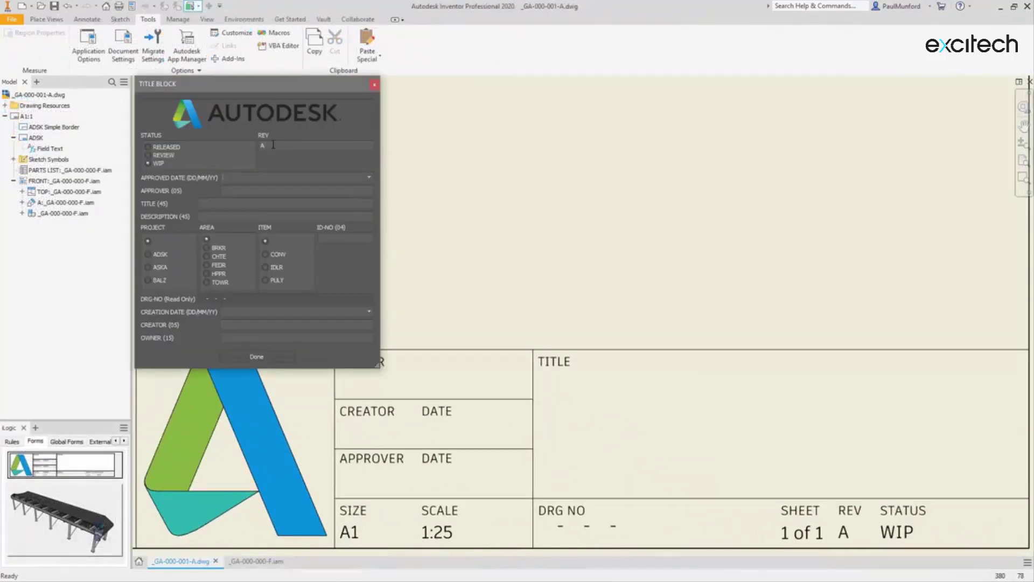
Step: Enter approval date 05/03/2019, approver LM and title CONFIGURED CONVEYOR
click(369, 177)
click(275, 305)
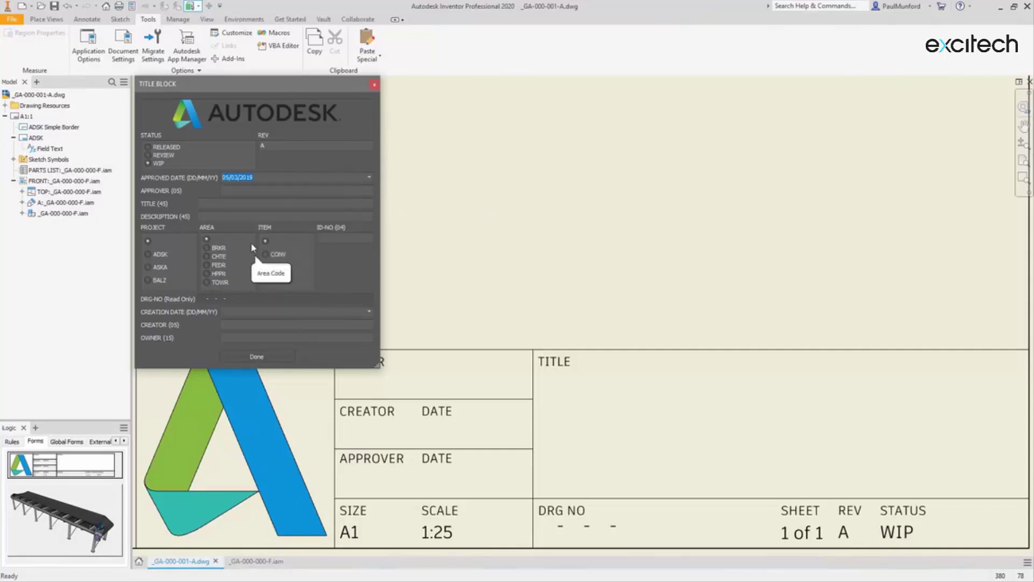
click(253, 192)
text(LM)
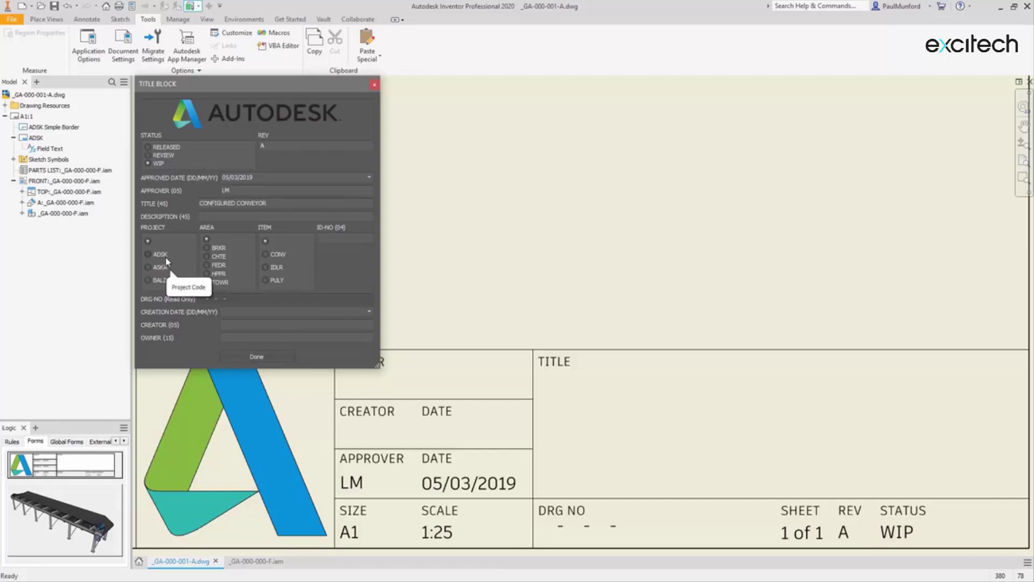
Step: Set the drawing number to BALZ-CHTE-CONV-0001
click(147, 280)
click(206, 256)
click(266, 256)
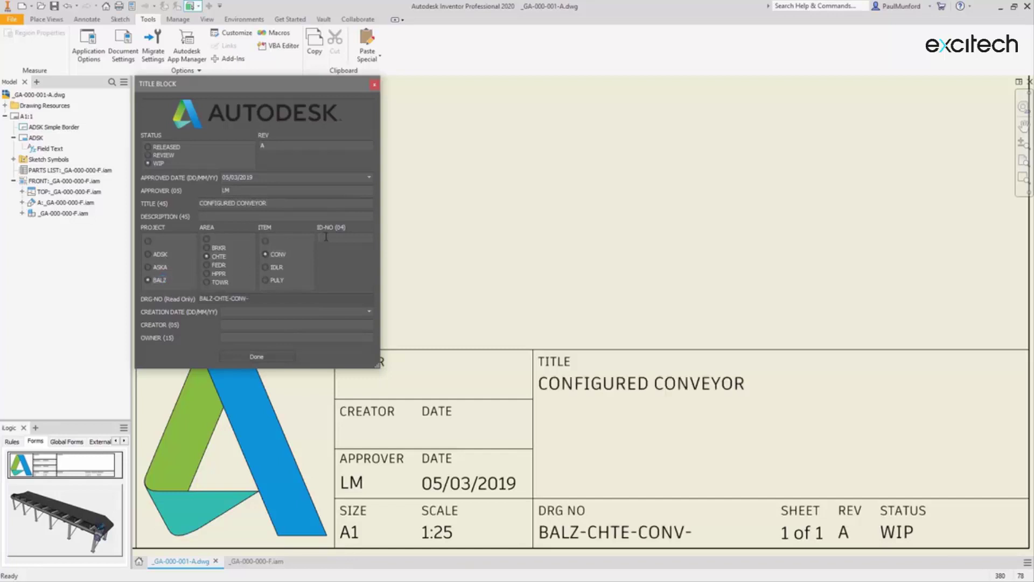
text(0001)
click(369, 311)
Step: Enter creation date 05/03/2019 and creator PM, then finish the title block
click(250, 324)
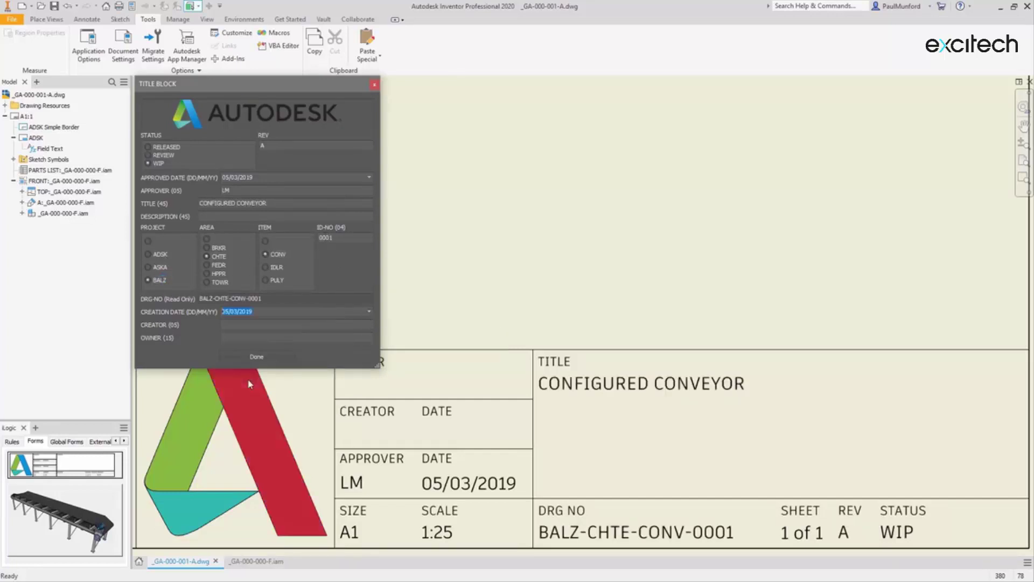
text(PM)
click(249, 337)
text(PAUL MUNFORD)
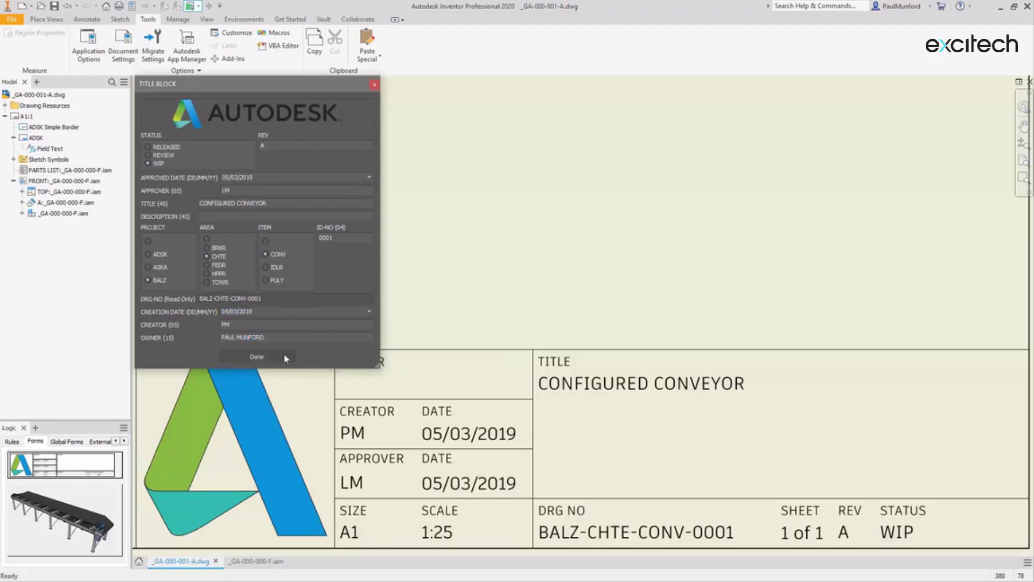
click(255, 356)
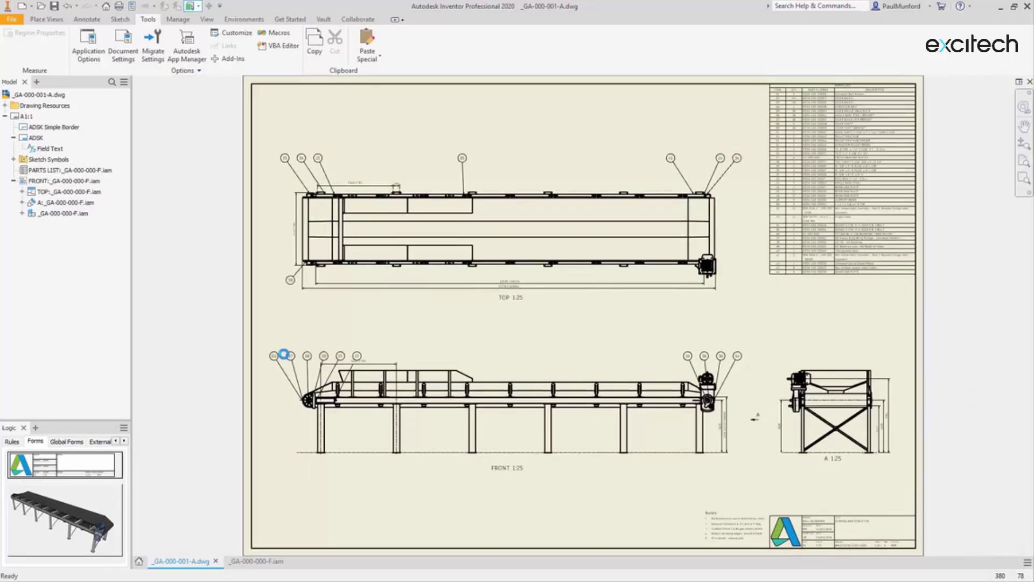